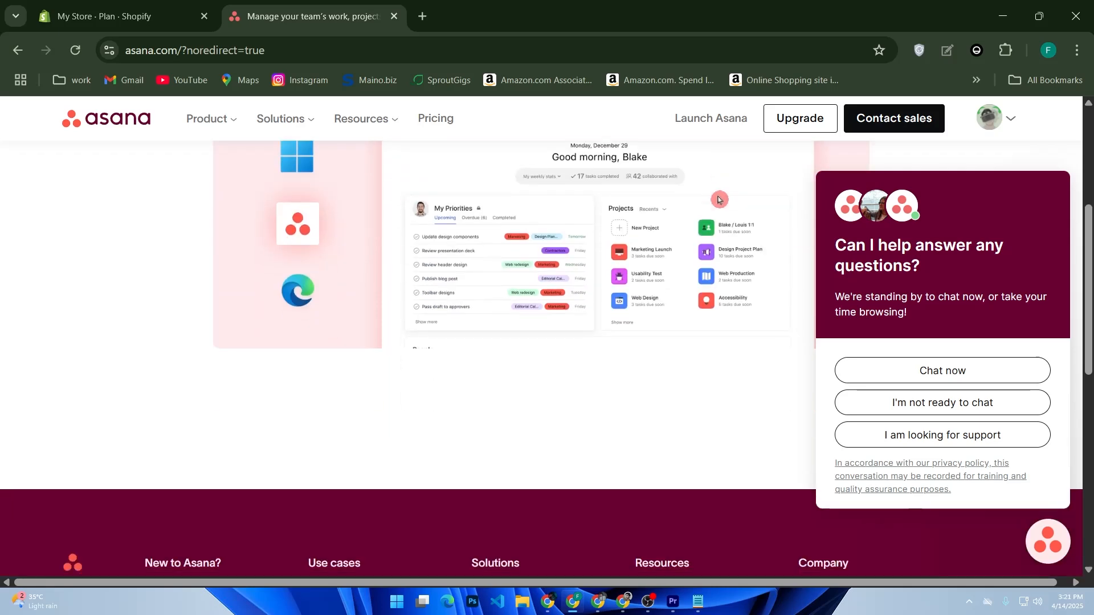
Close the chat help popup and go to your profile page via the account menu
scroll(719, 200, down, 2)
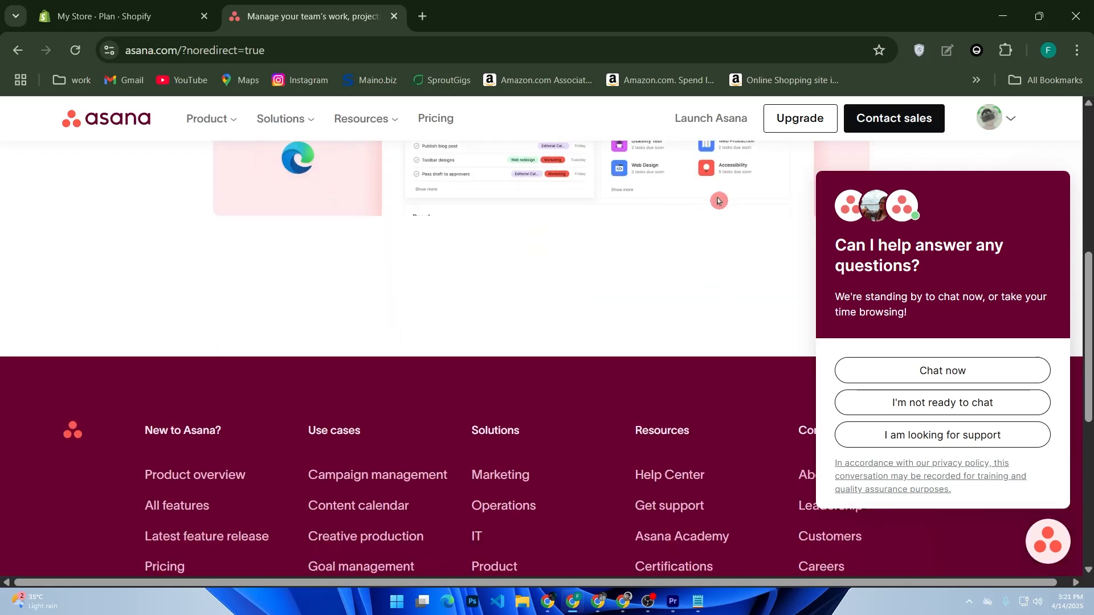
scroll(718, 201, down, 2)
scroll(717, 201, down, 2)
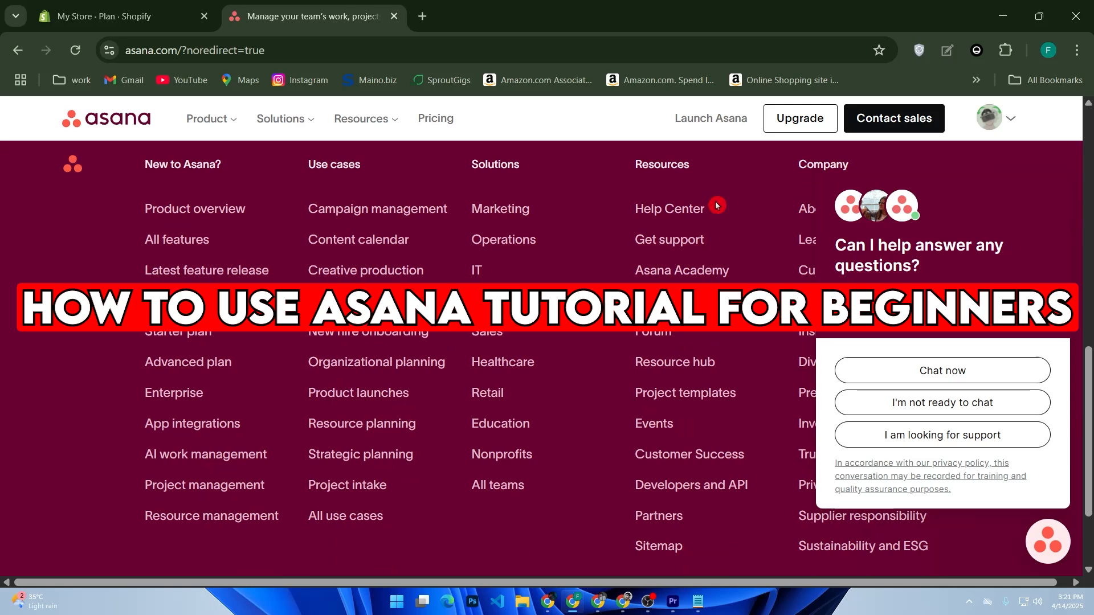
scroll(716, 205, down, 2)
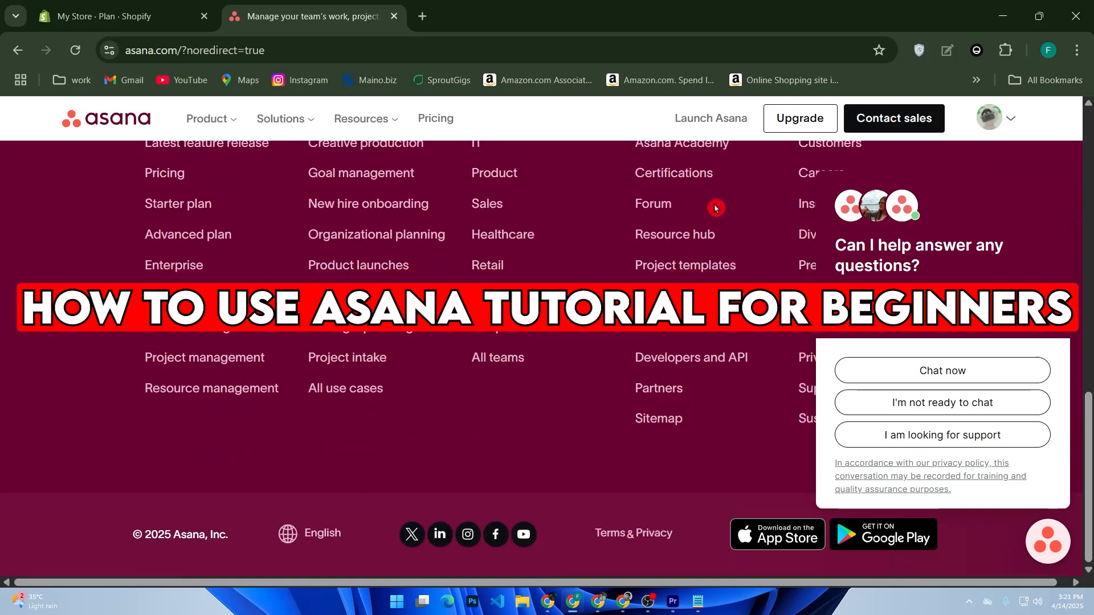
scroll(715, 210, up, 10)
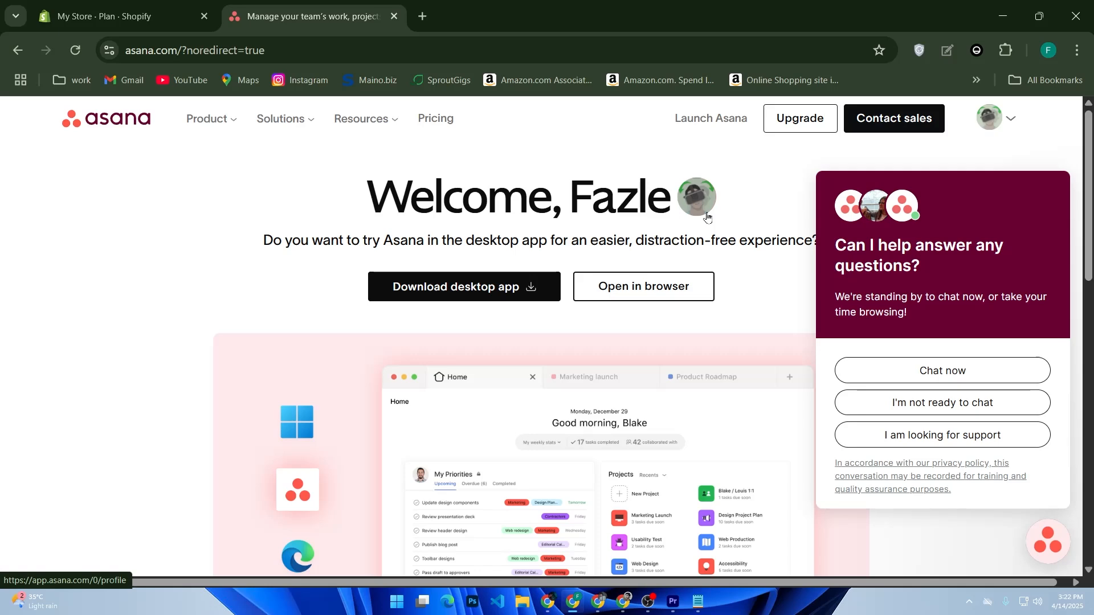
scroll(735, 248, down, 3)
scroll(736, 251, up, 3)
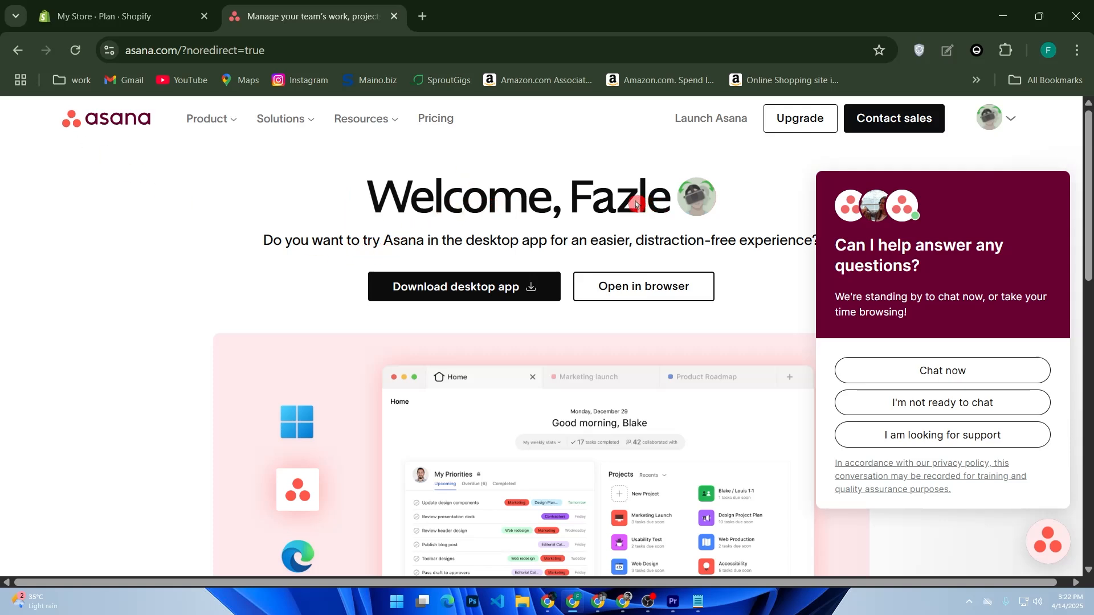
mouse_move(939, 170)
click(1060, 159)
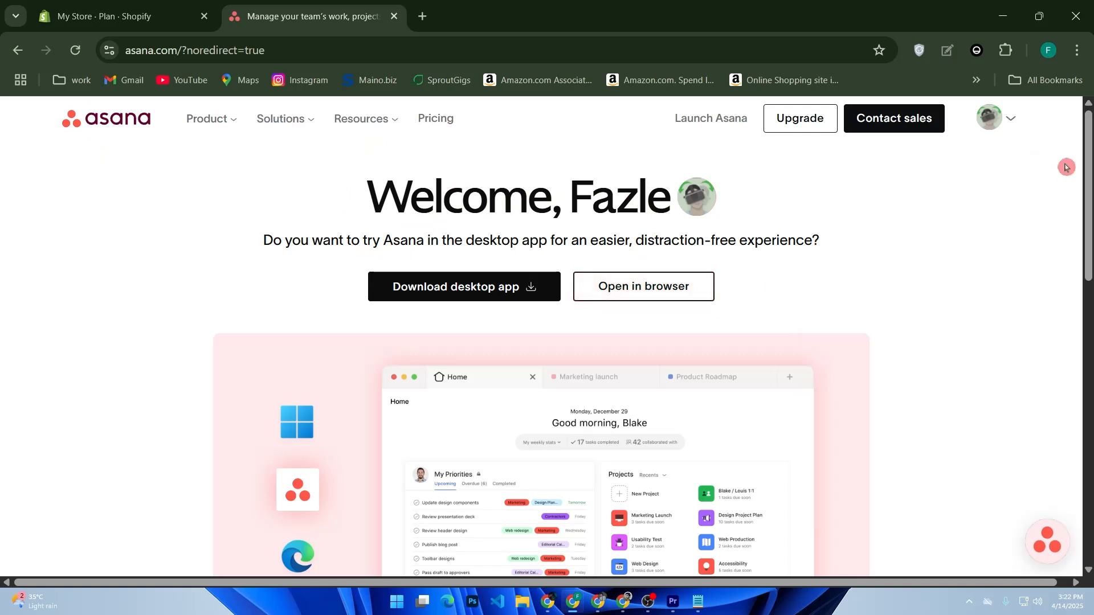
click(1007, 127)
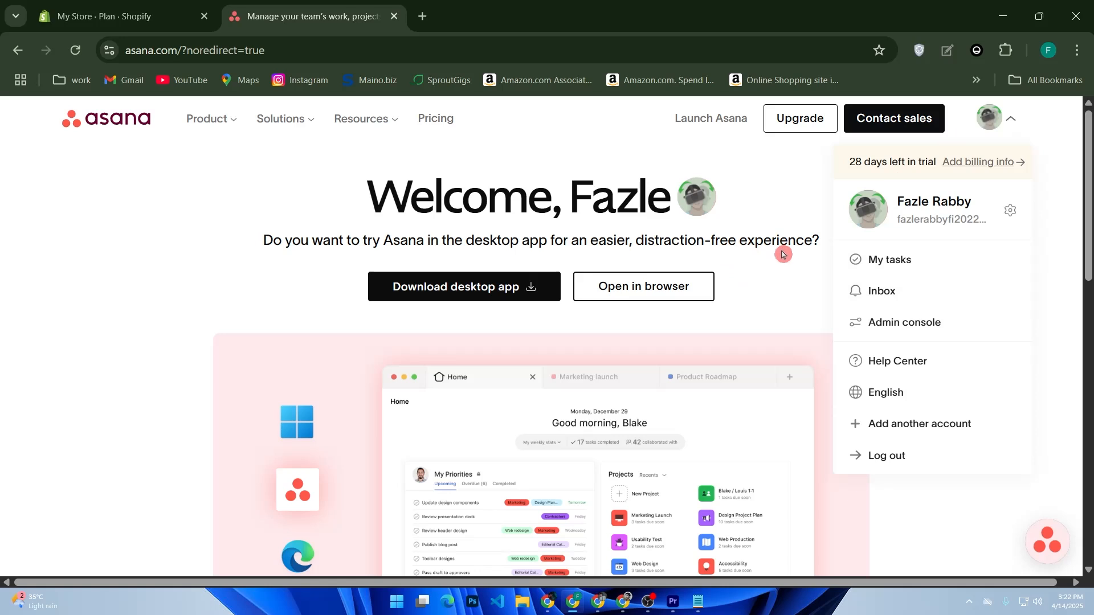
click(891, 218)
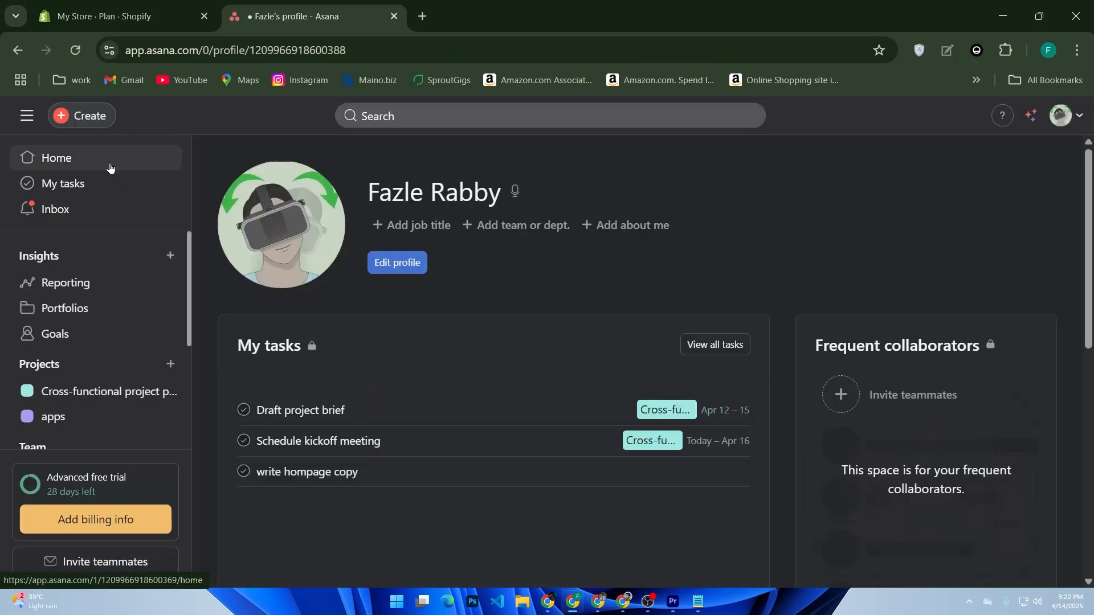
Visit the Home, My tasks and Inbox pages in turn
click(110, 166)
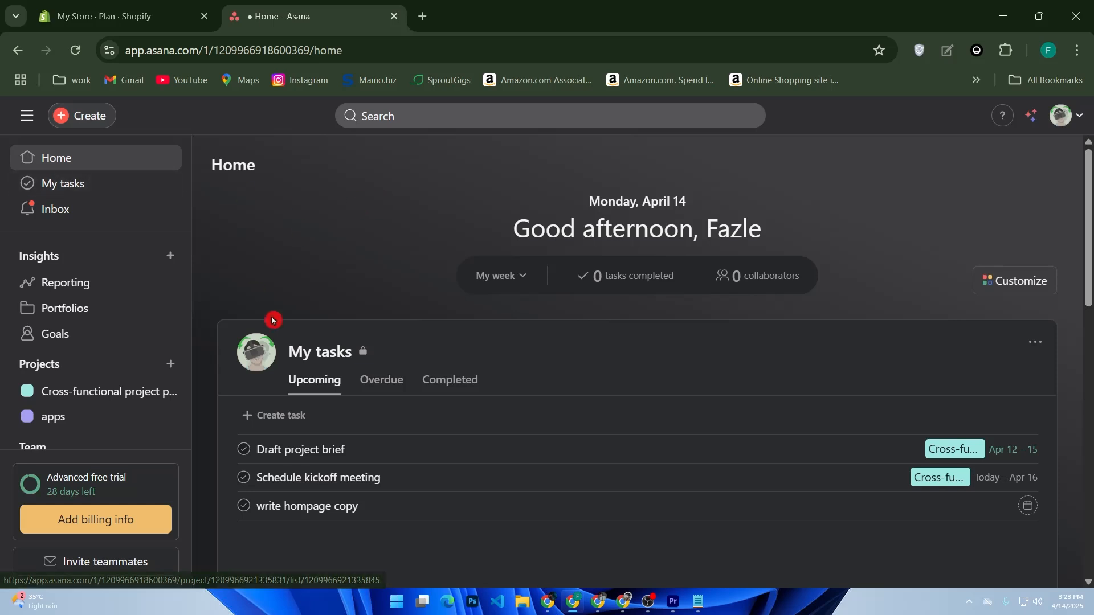
click(100, 188)
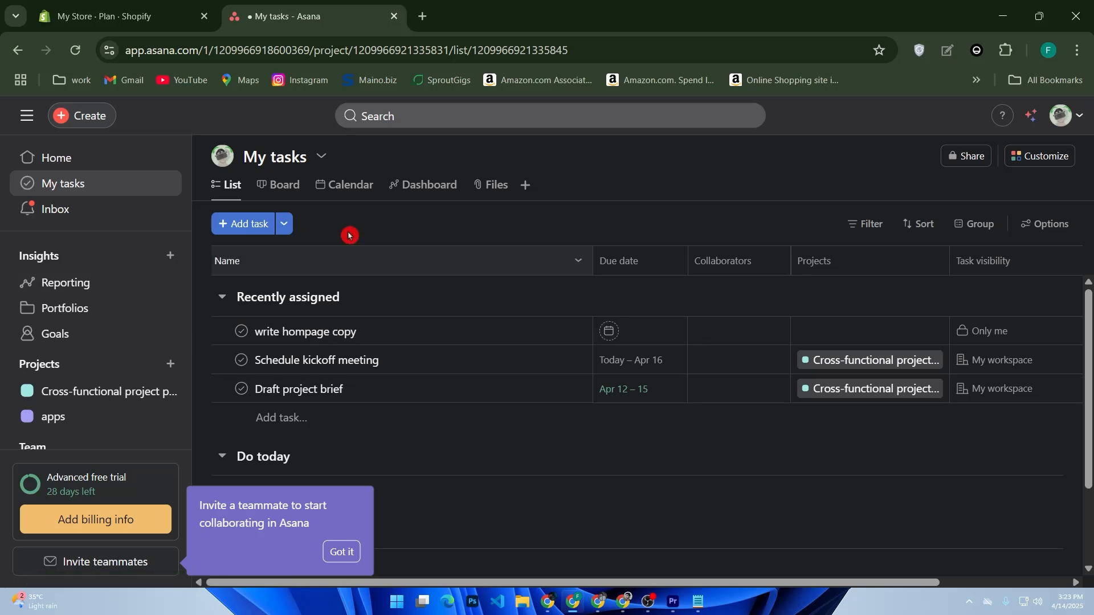
click(86, 218)
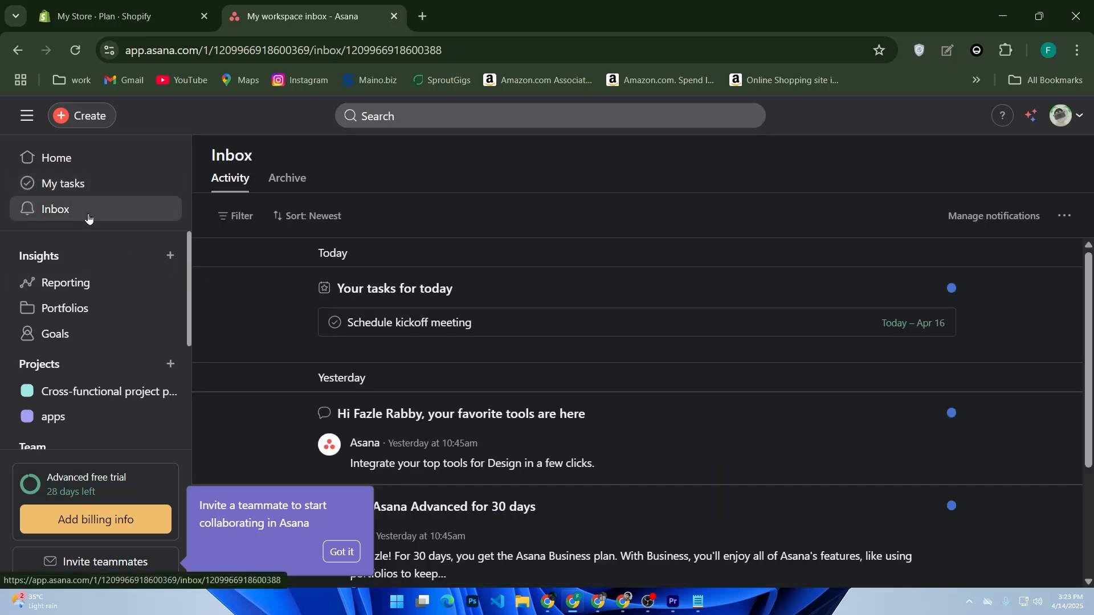
scroll(508, 390, down, 3)
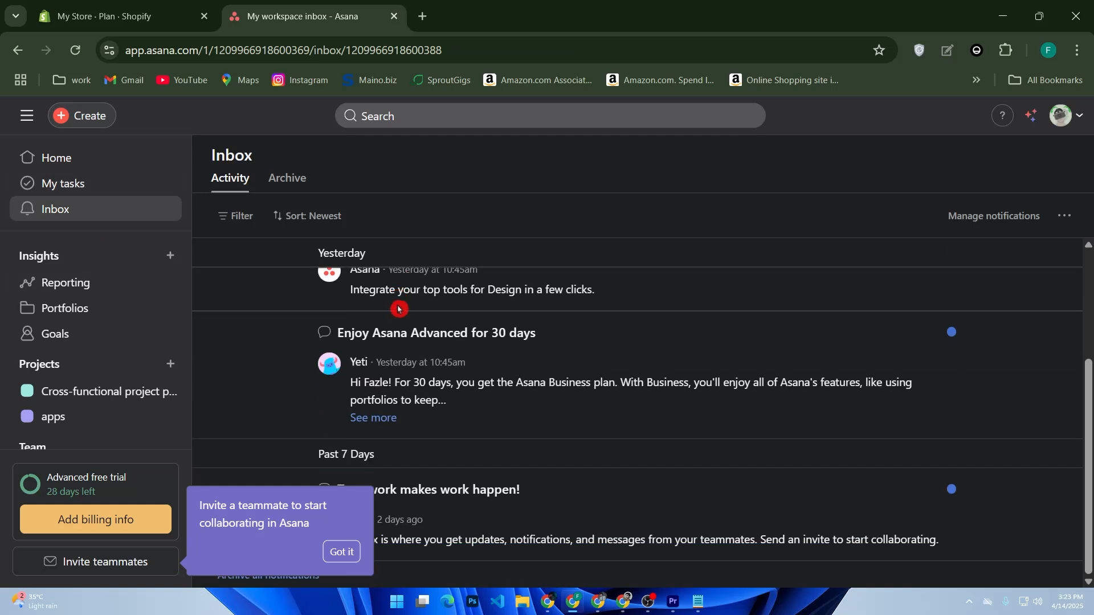
Dismiss the invite-teammates tip with Got it and bring up the Create menu
click(342, 553)
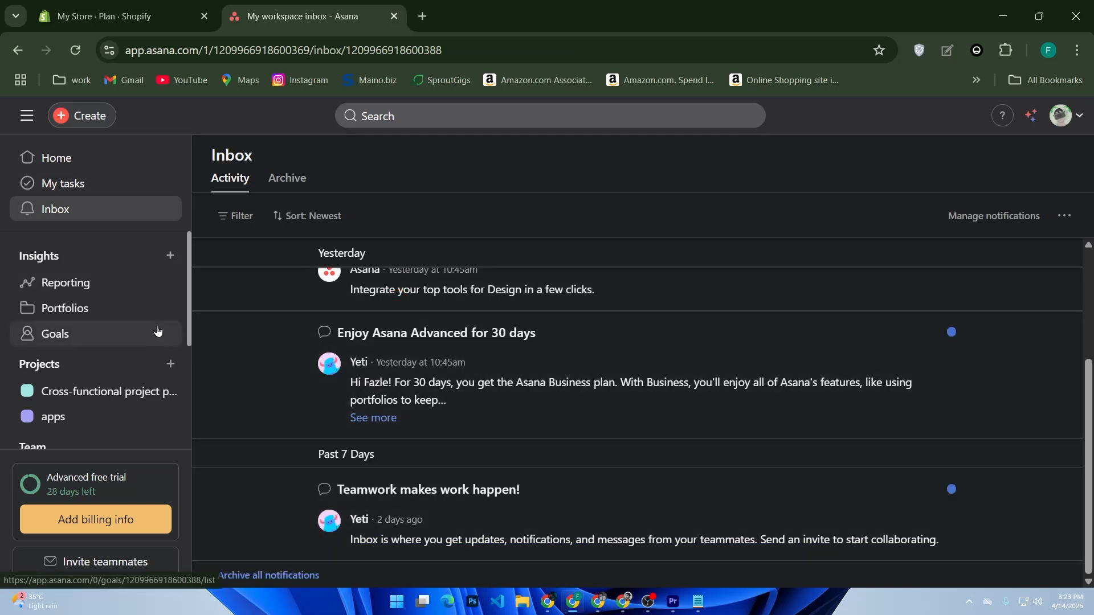
scroll(154, 330, down, 1)
scroll(156, 331, up, 1)
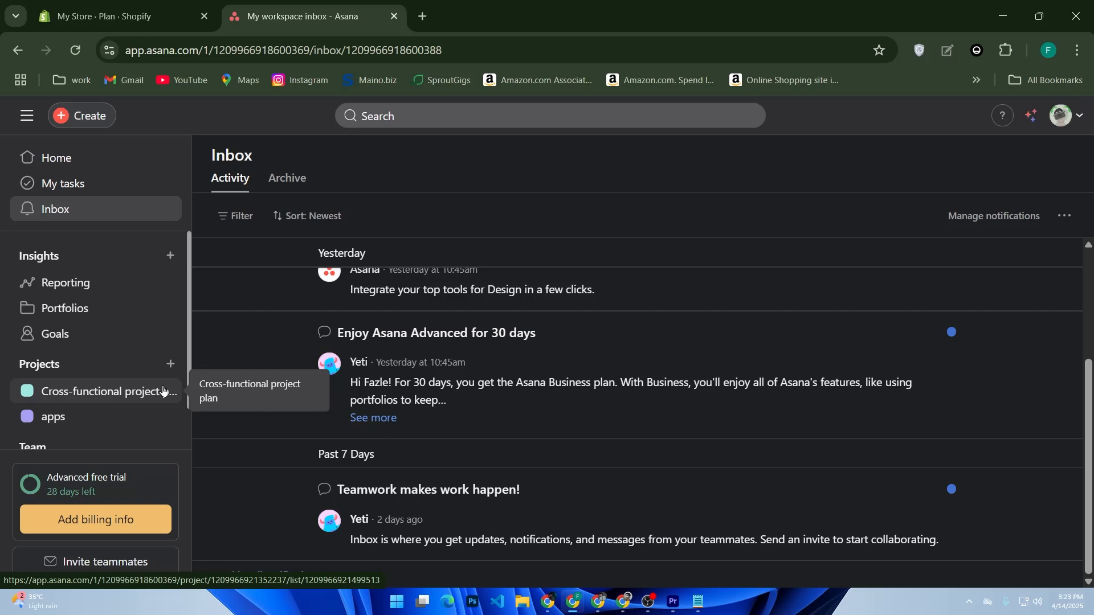
scroll(137, 390, down, 1)
scroll(125, 391, up, 1)
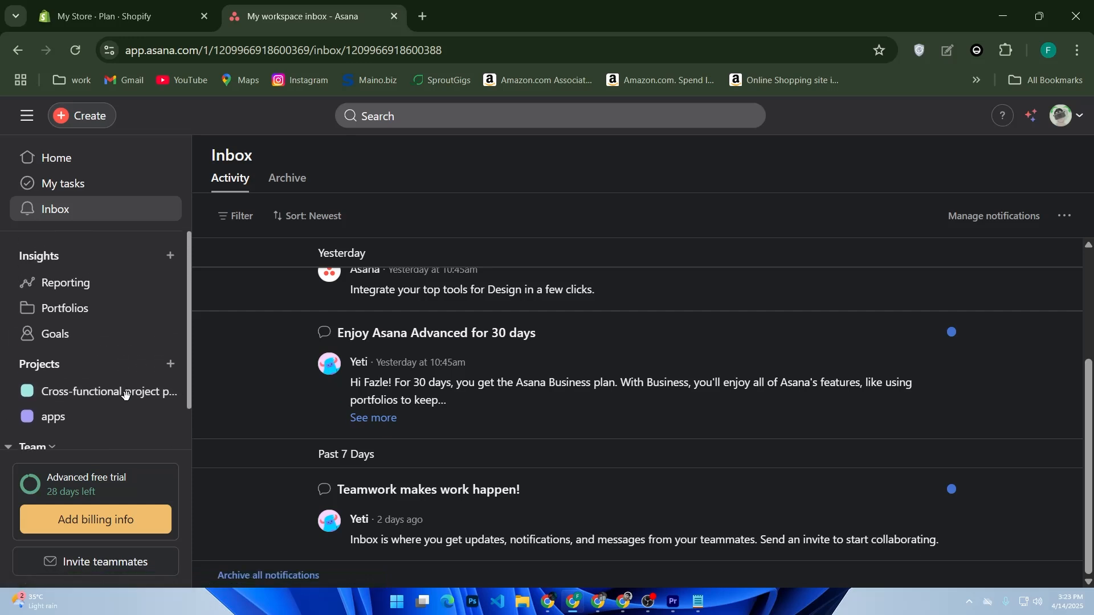
scroll(124, 393, down, 1)
click(113, 386)
scroll(113, 386, up, 1)
click(82, 116)
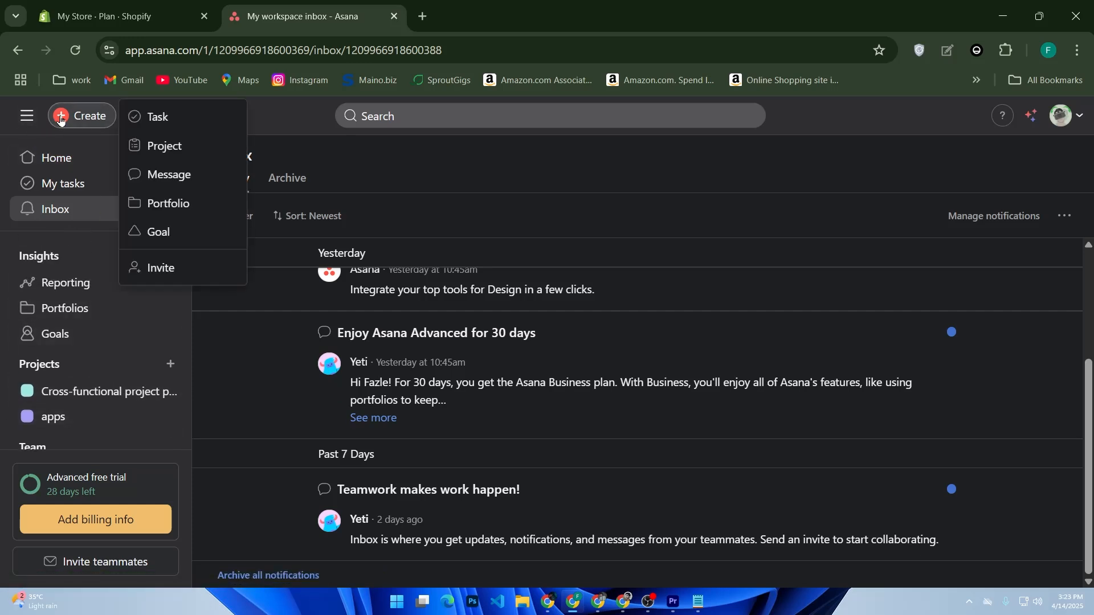
Choose Project from the Create menu to start a new project
click(166, 146)
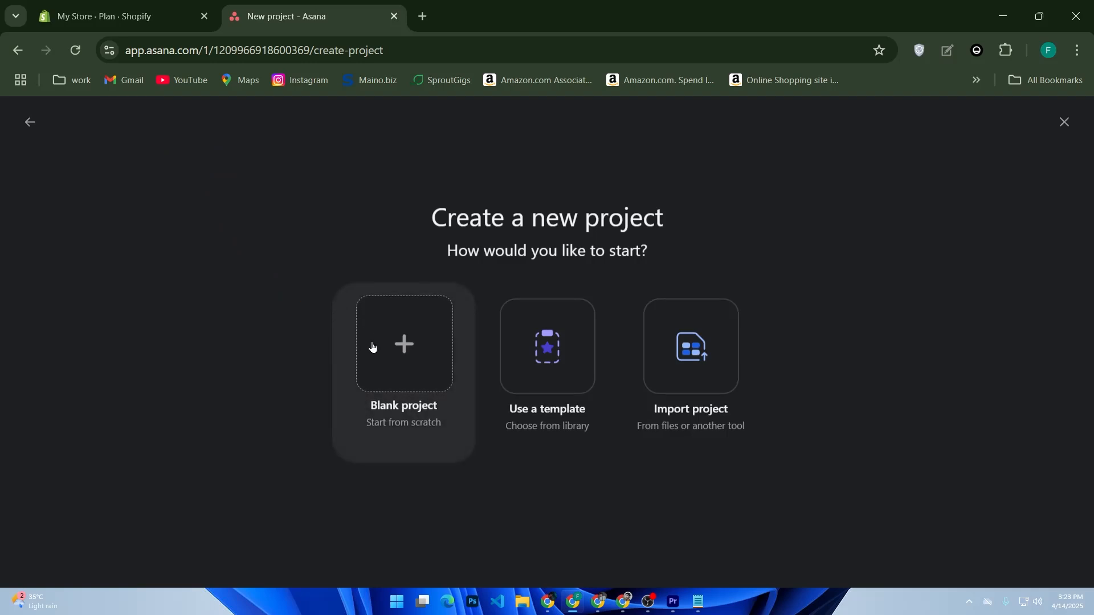
Start a blank project named 'marketing plan'
click(424, 379)
click(221, 217)
click(212, 228)
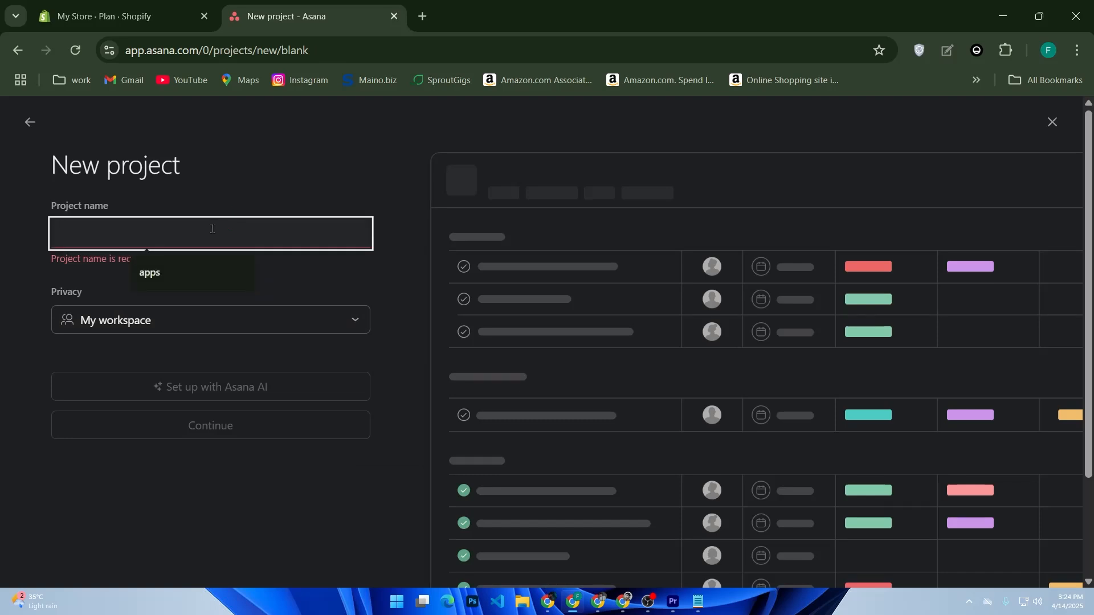
text(marketin)
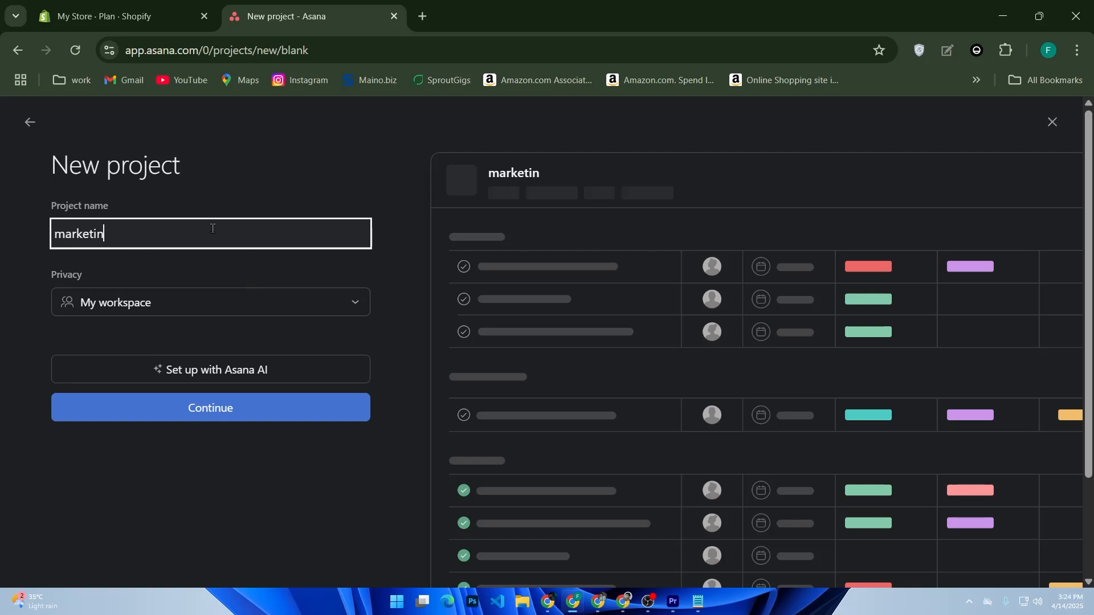
text(g plan)
Keep privacy as My workspace and create the project with the recommended views
click(192, 301)
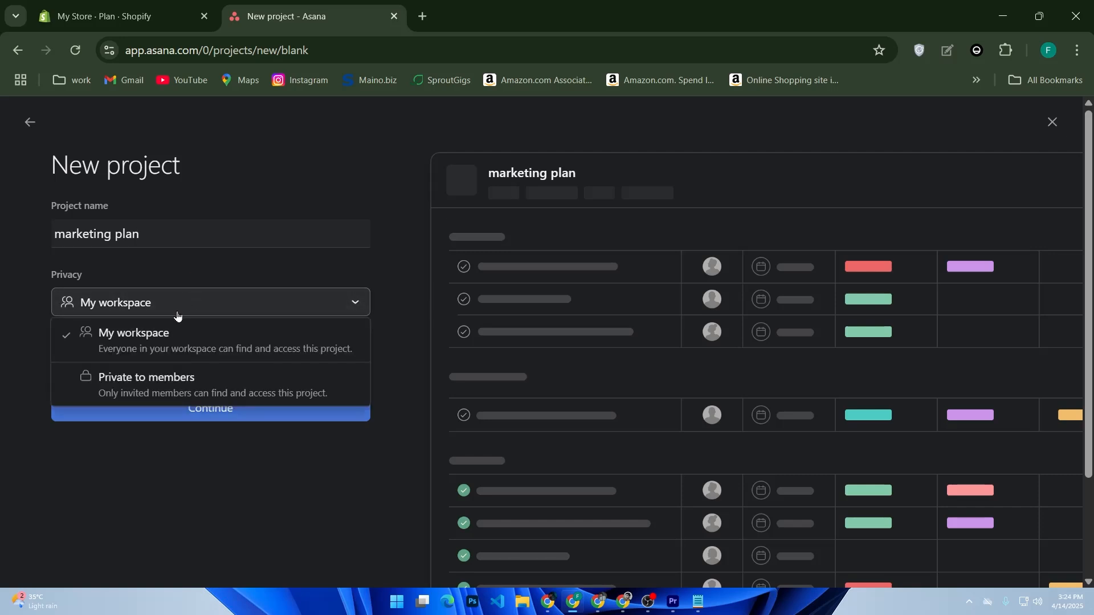
click(2, 363)
click(75, 344)
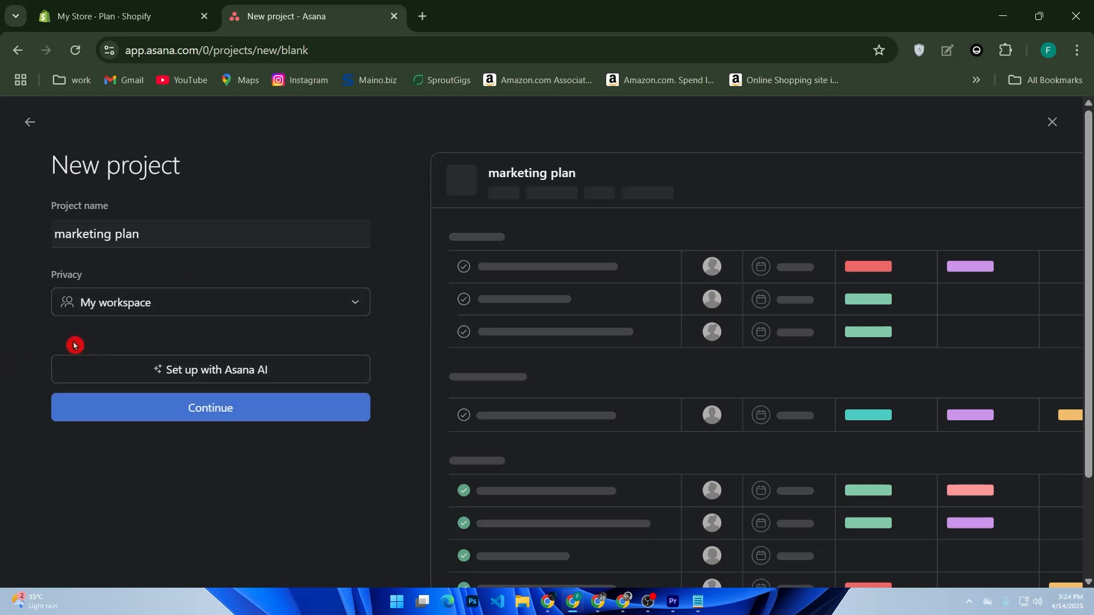
click(163, 418)
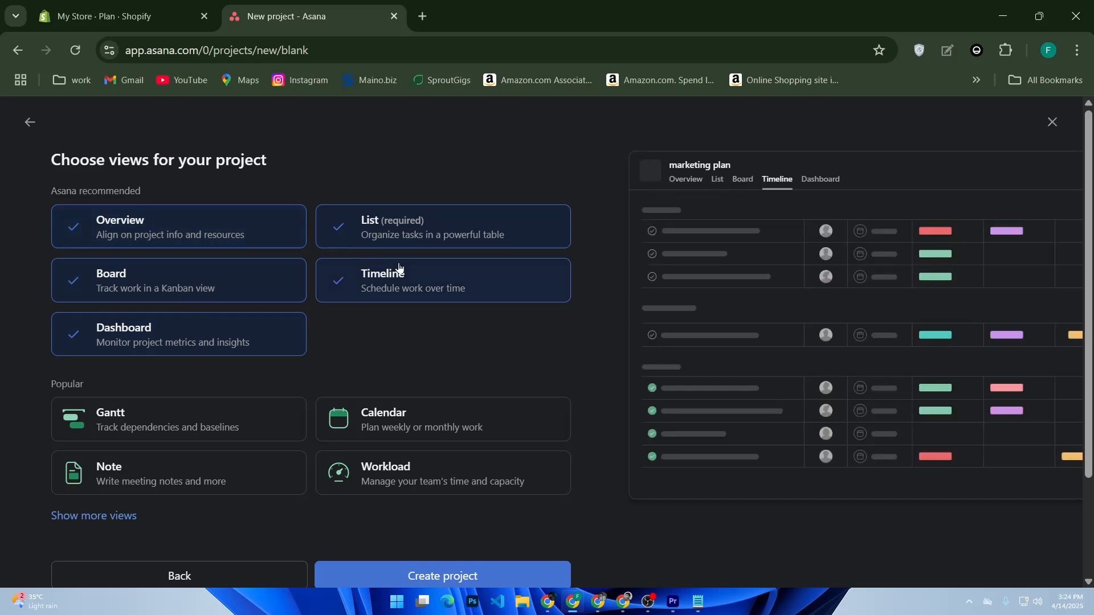
scroll(501, 304, down, 2)
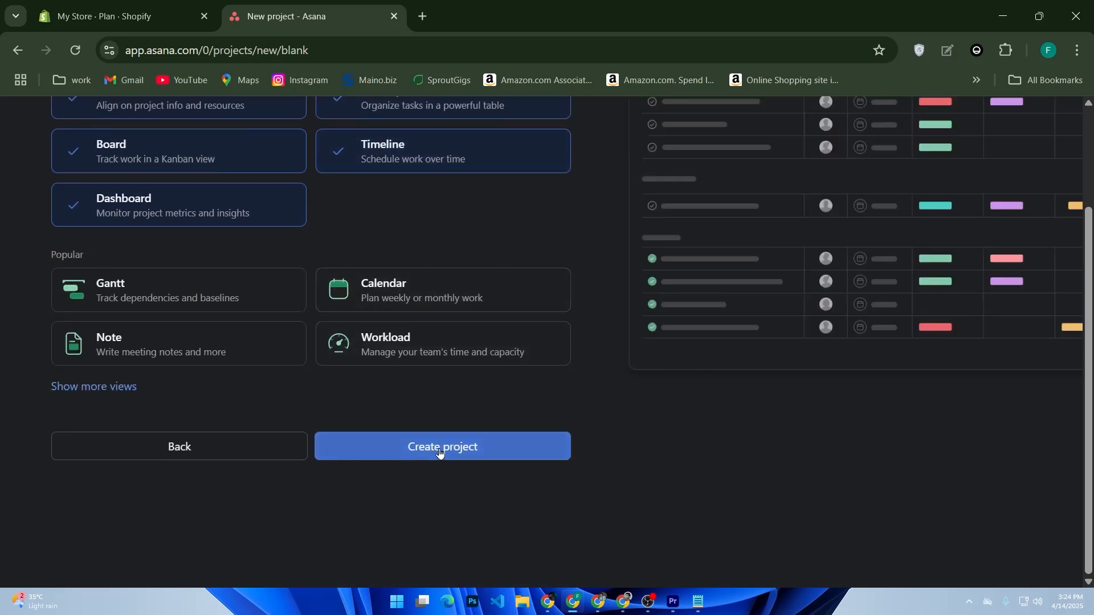
click(439, 453)
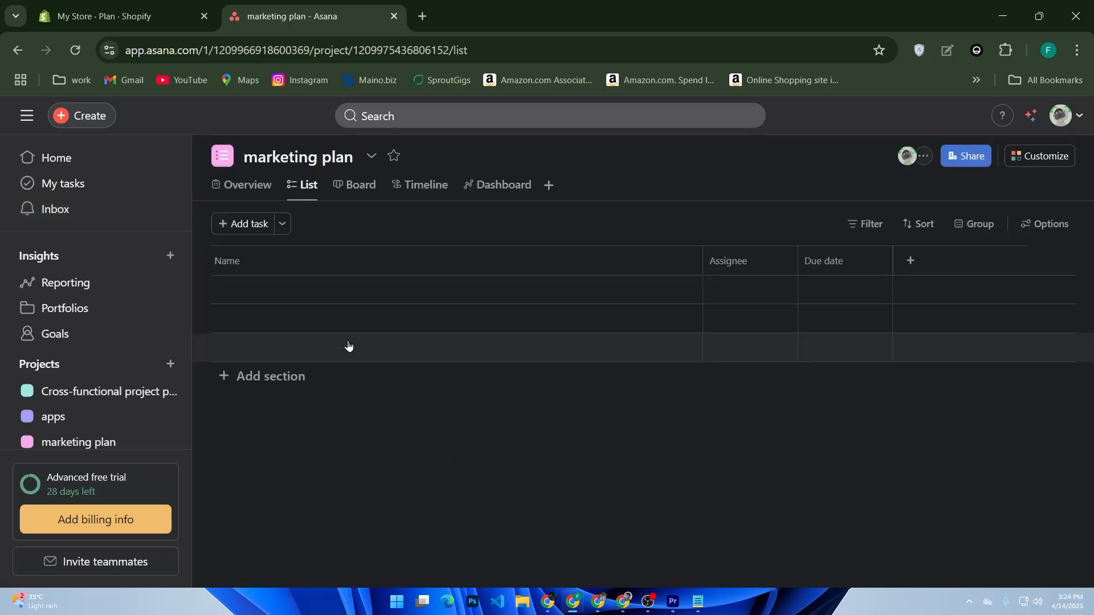
Add a task named 'new task' to the list
click(246, 226)
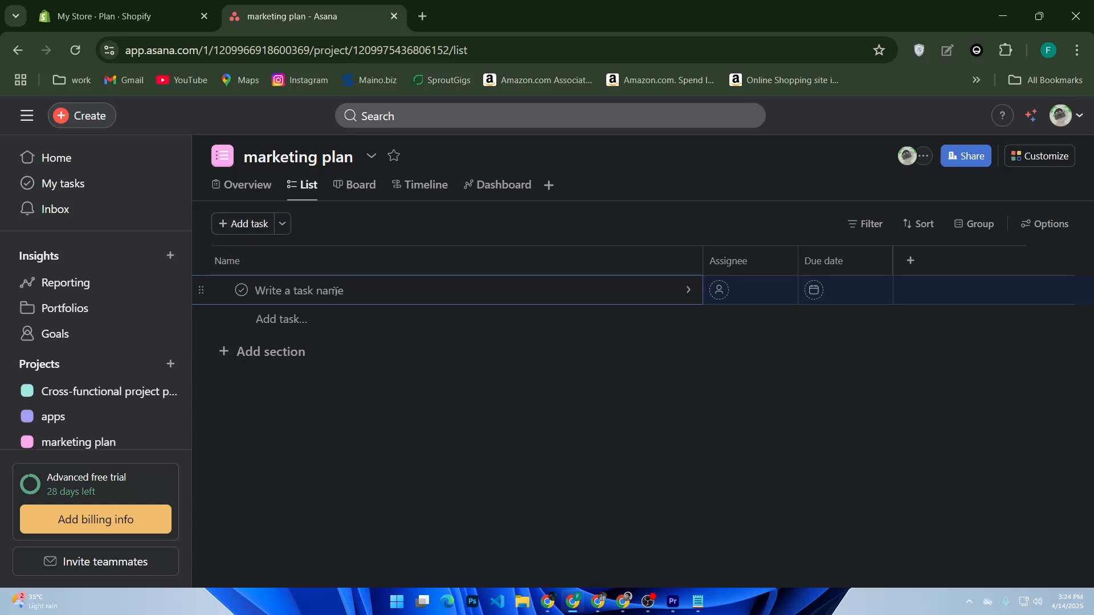
text(new task)
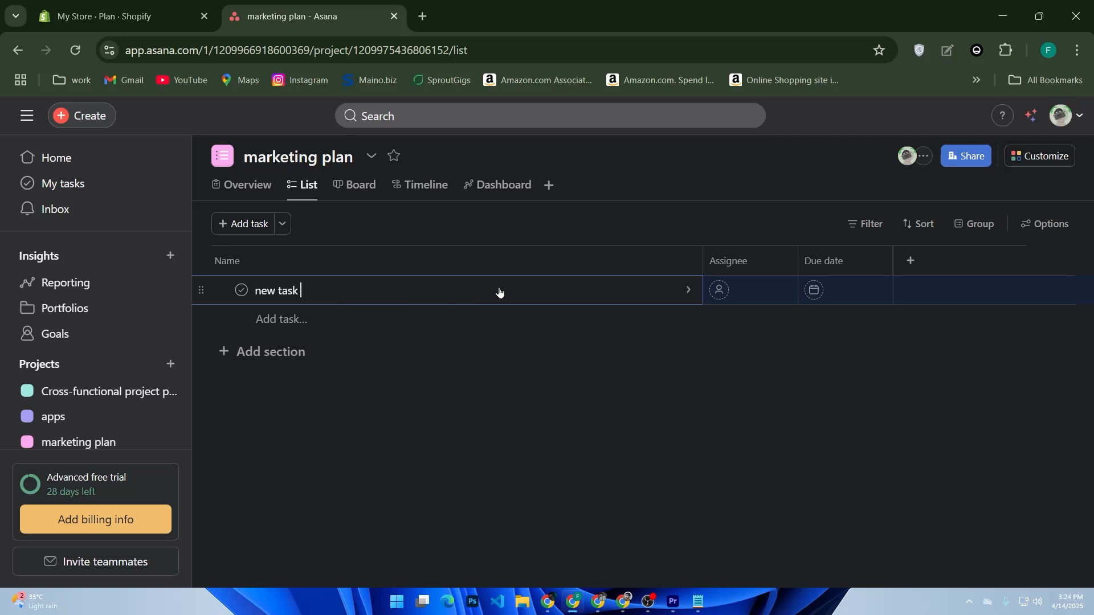
Assign the task to the suggested teammate and set its due date to today, the 14th
click(750, 290)
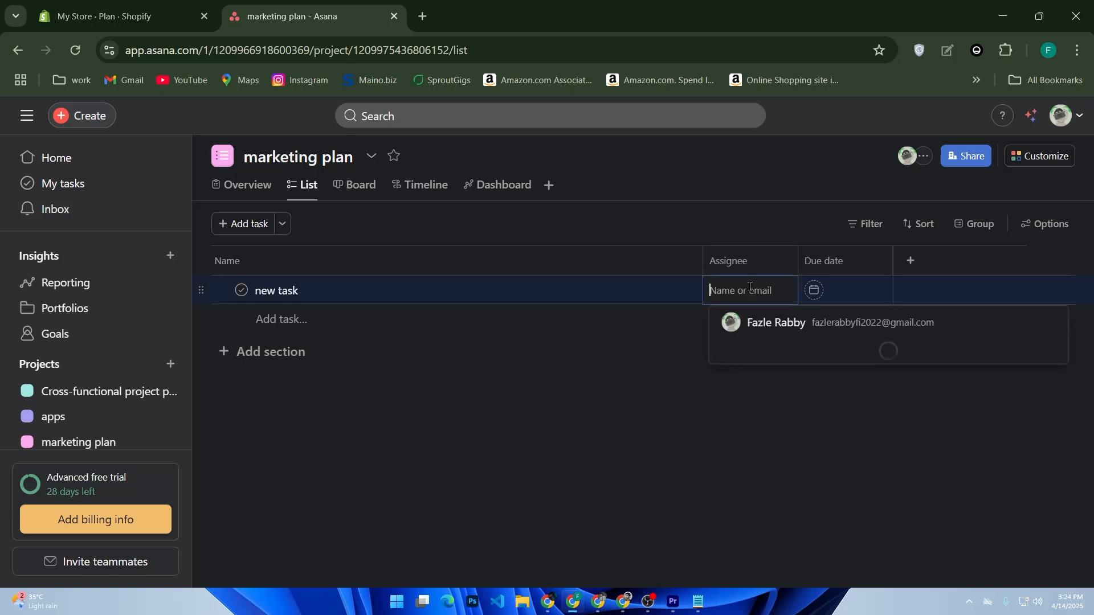
click(781, 320)
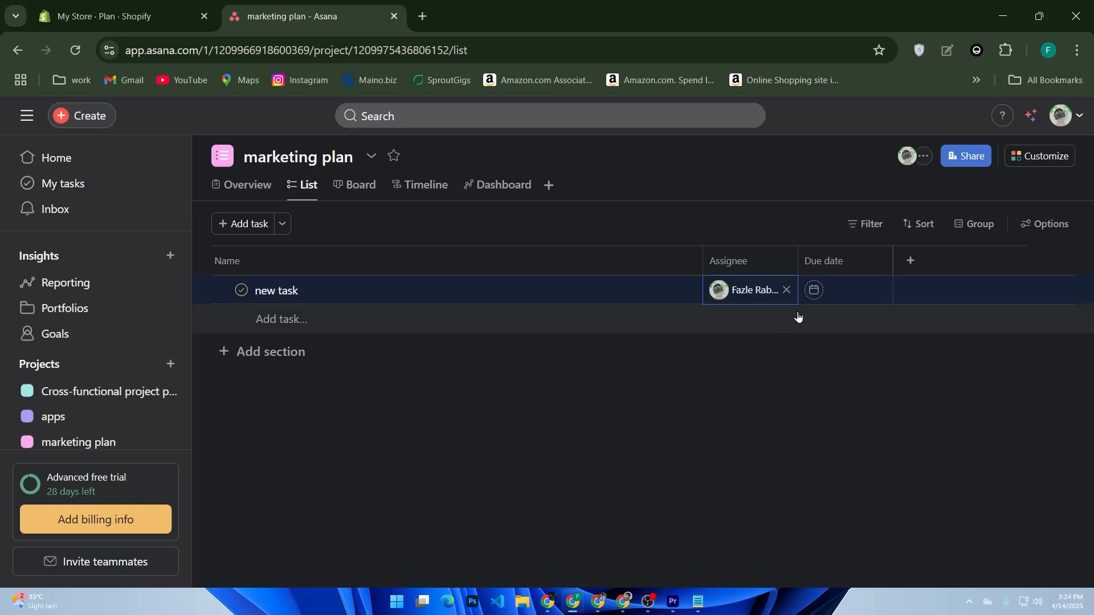
click(816, 291)
click(636, 436)
click(910, 291)
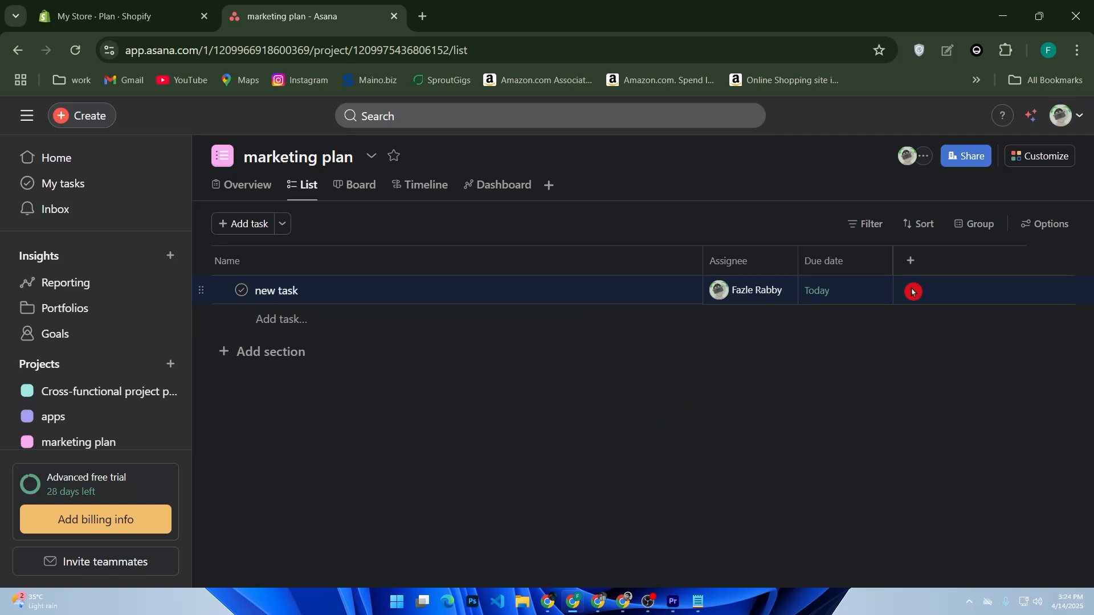
click(912, 262)
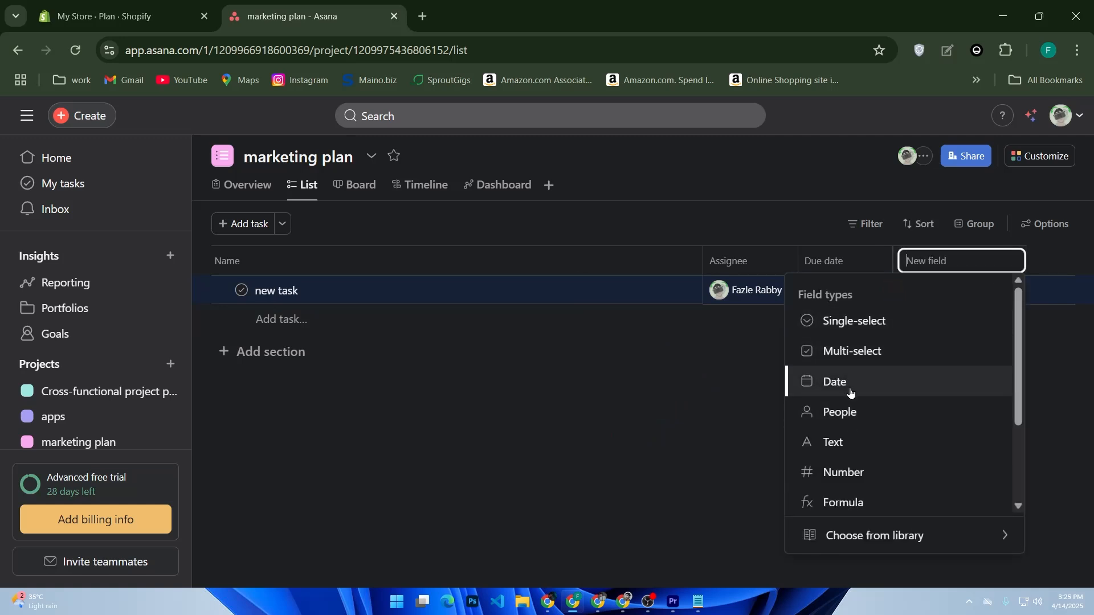
scroll(857, 431, down, 2)
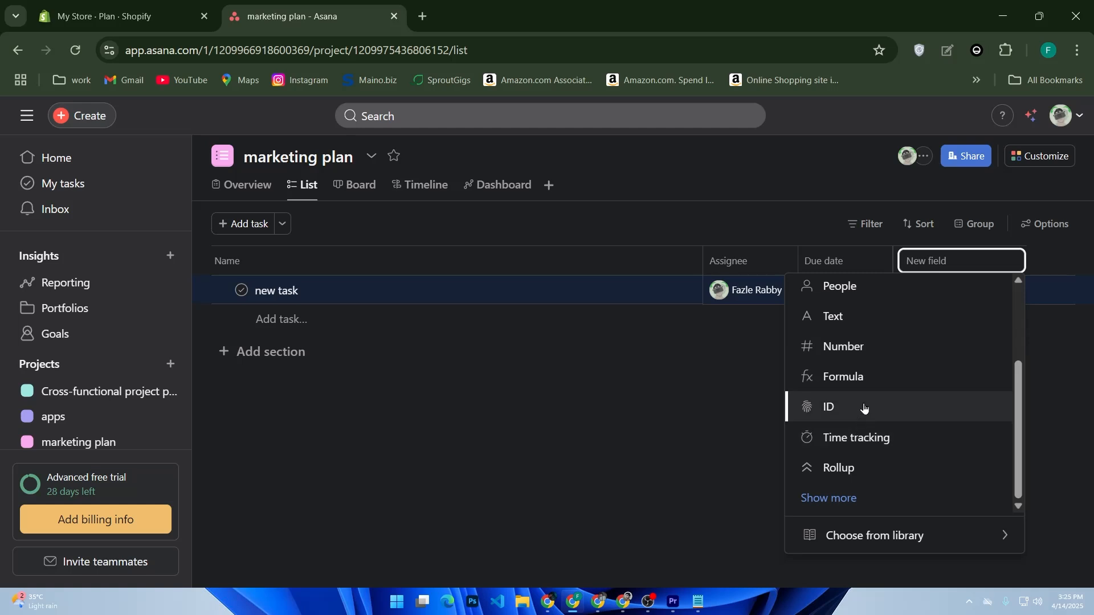
scroll(864, 406, up, 2)
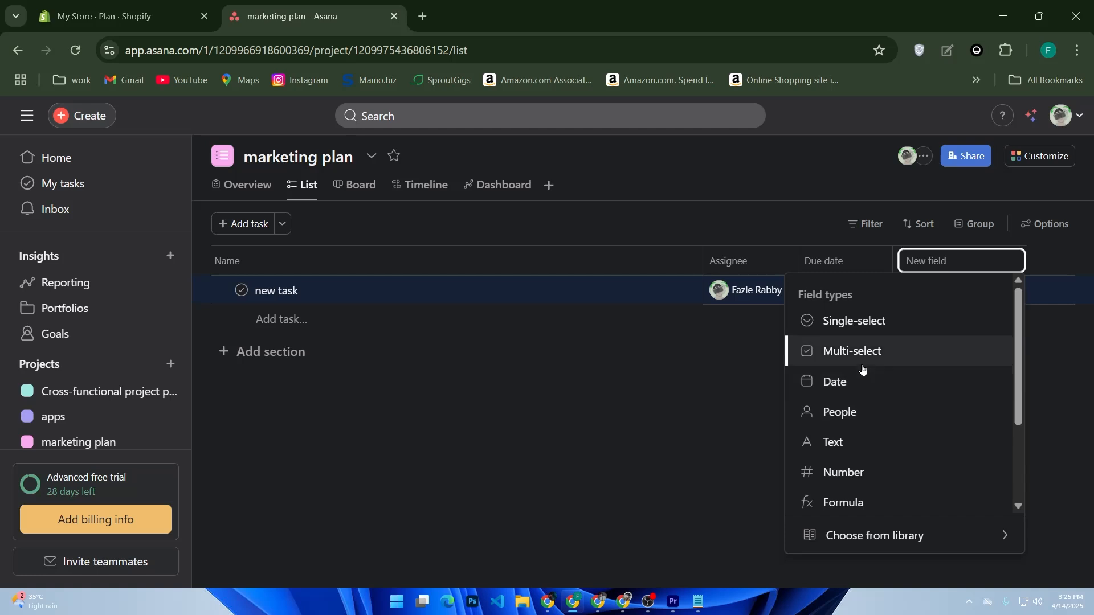
scroll(881, 361, down, 2)
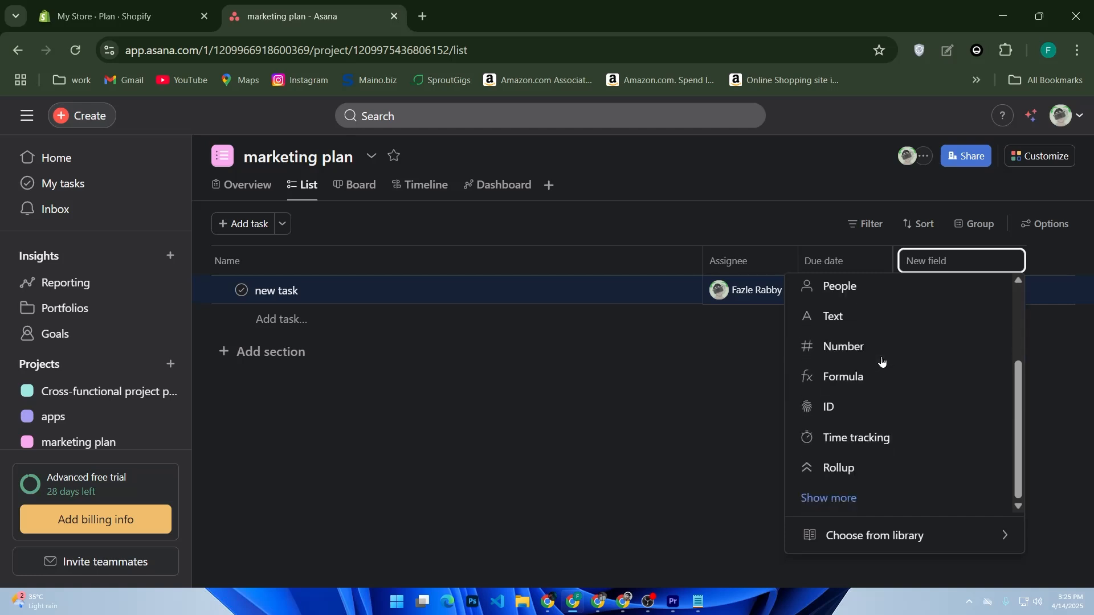
click(826, 499)
scroll(855, 443, down, 5)
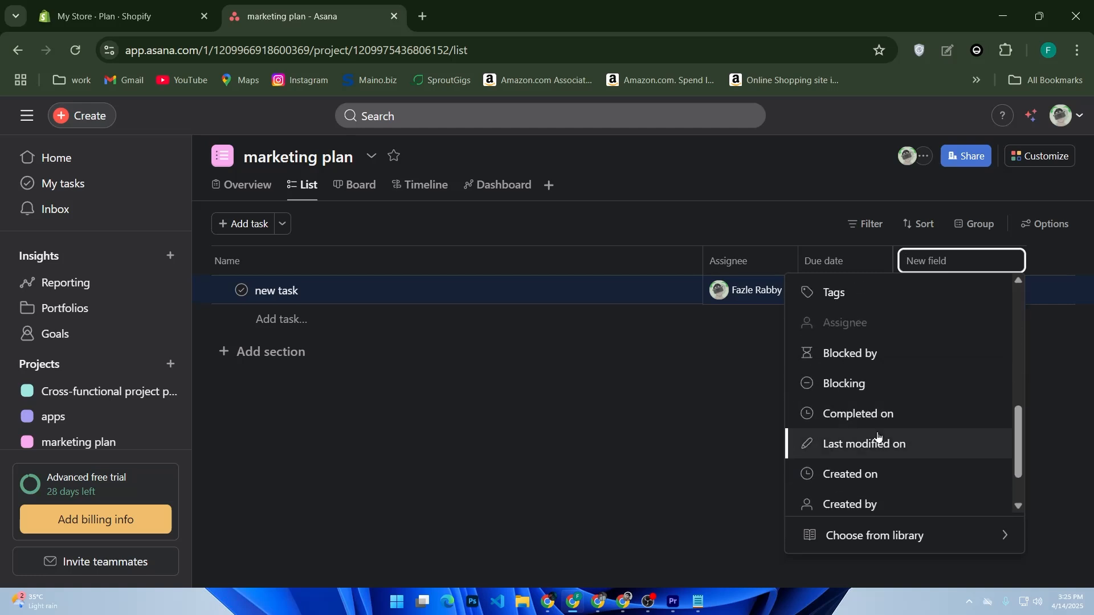
scroll(883, 394, down, 1)
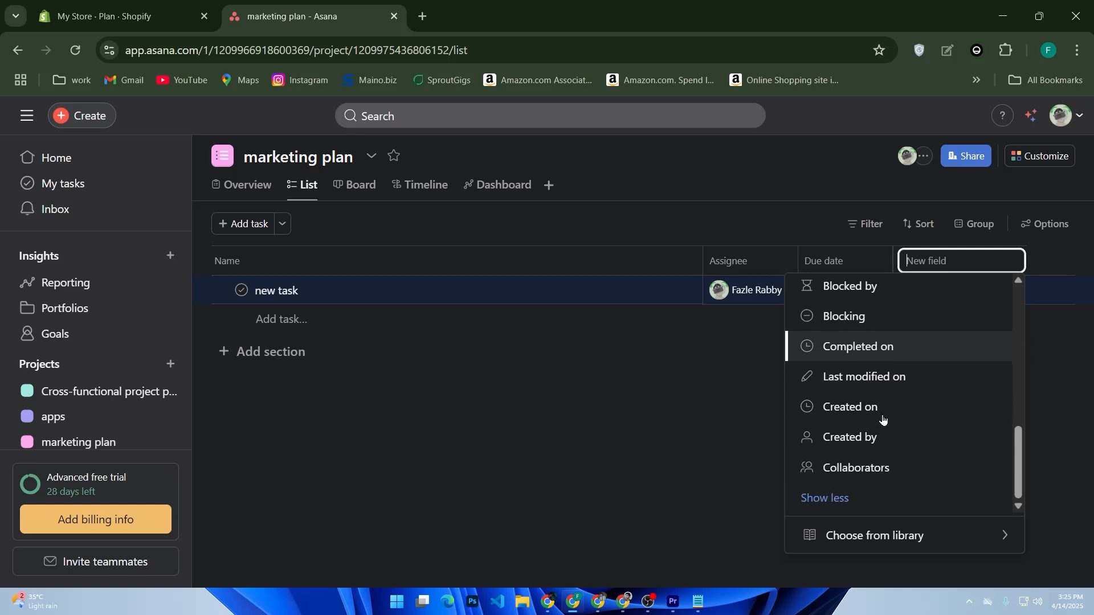
click(855, 499)
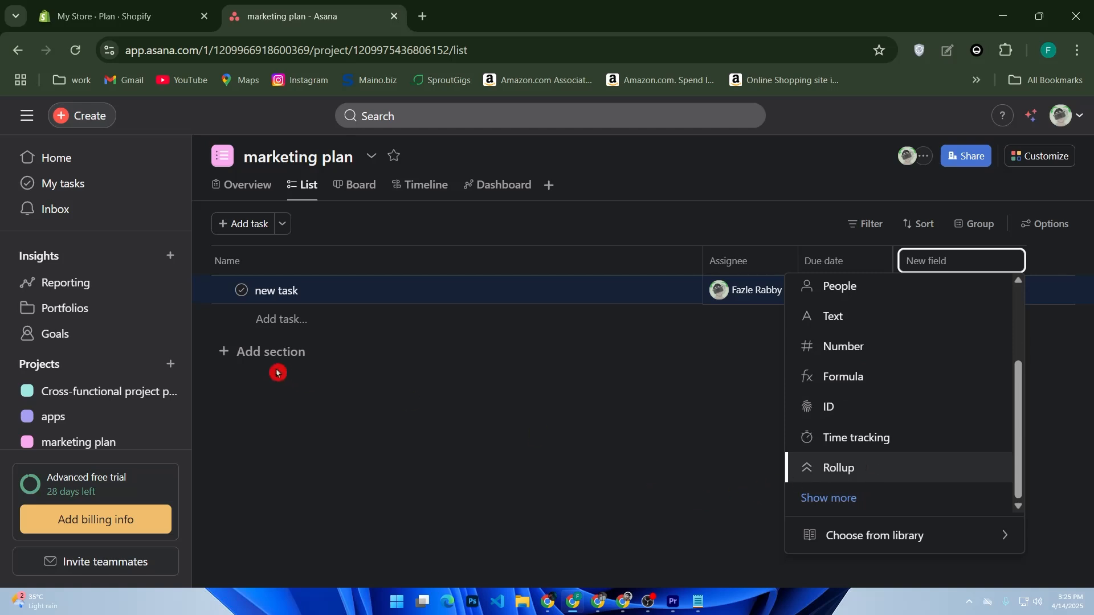
click(262, 357)
click(262, 357)
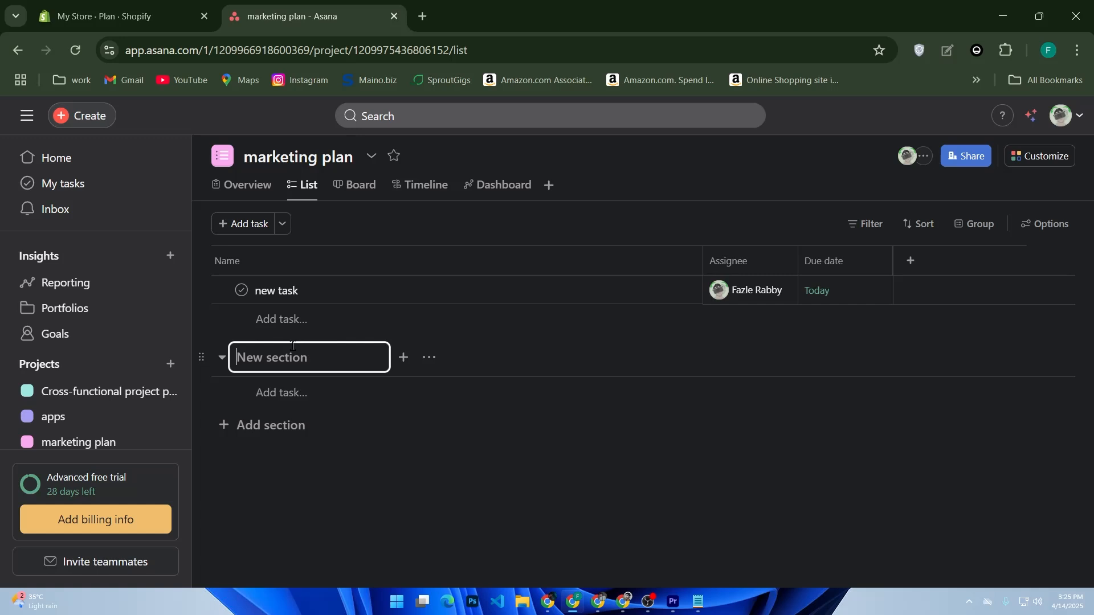
Add a new section below the task, leaving its name blank
click(295, 379)
click(850, 347)
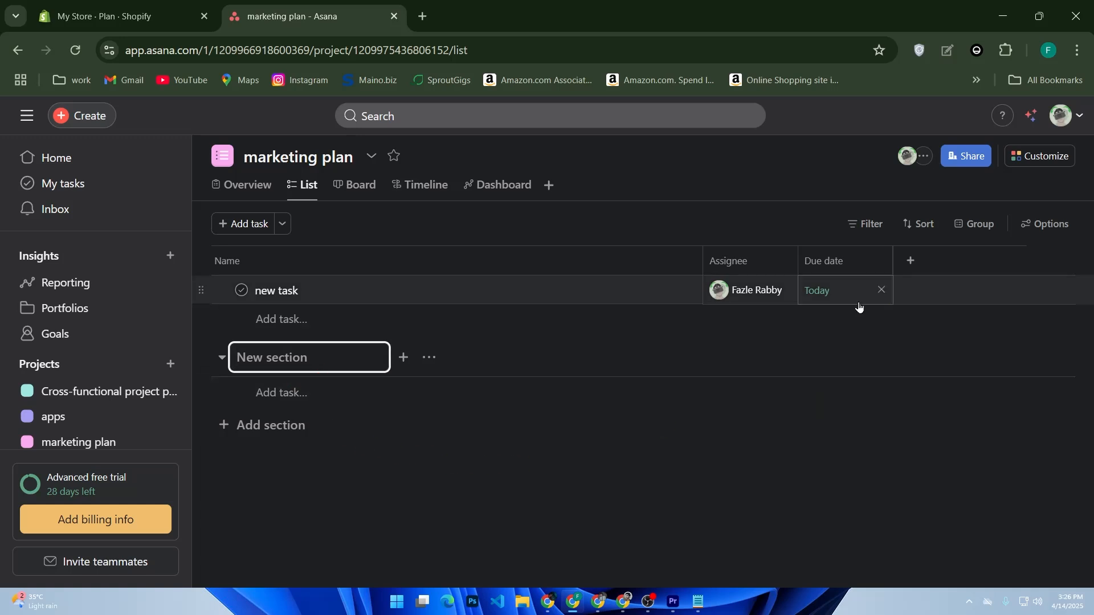
click(382, 523)
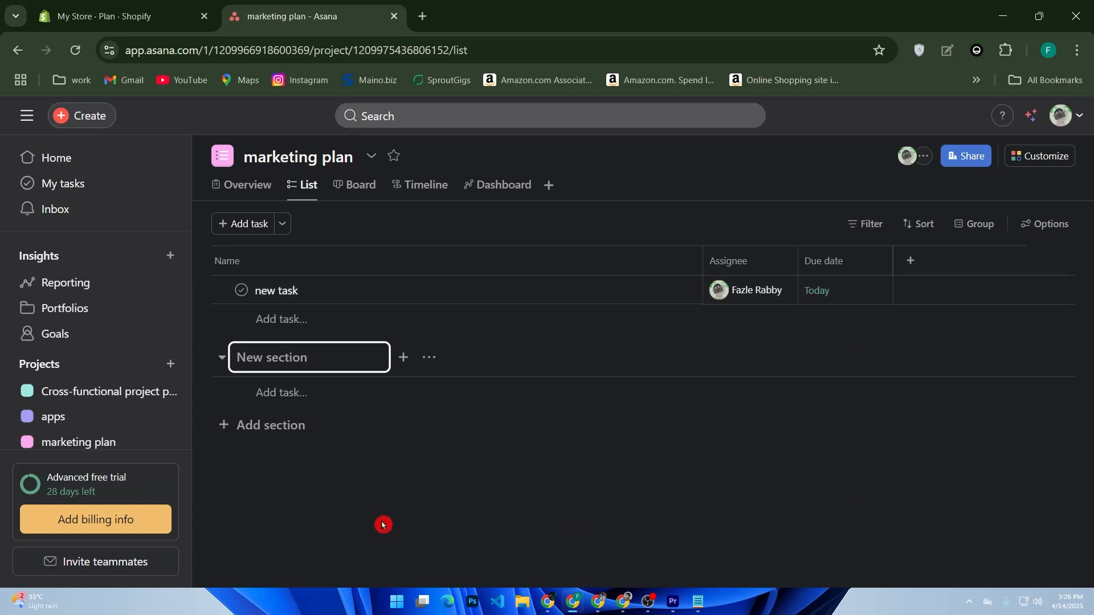